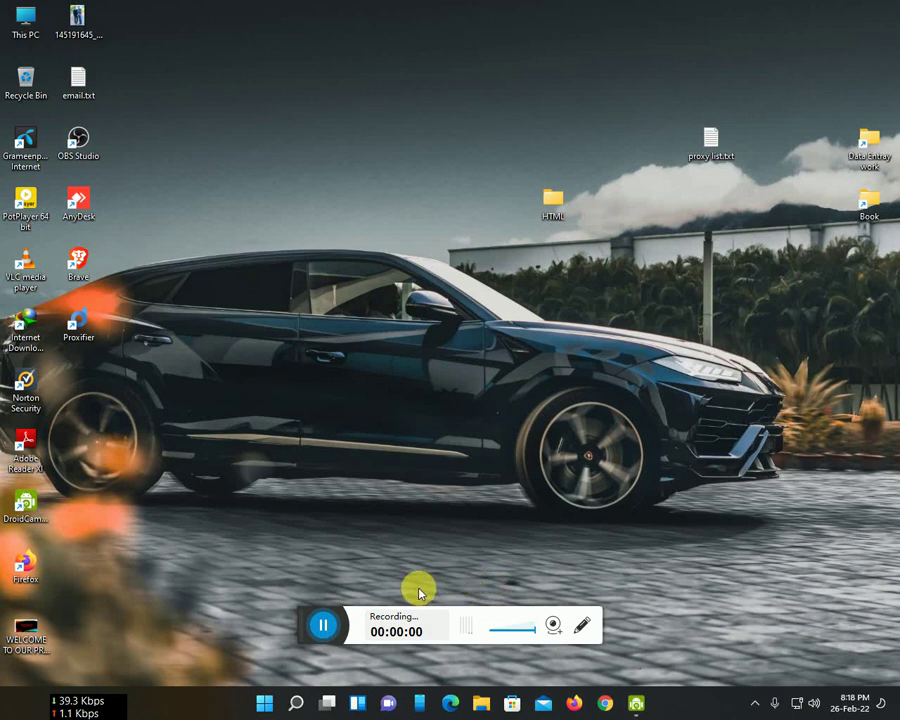
- Launch Adobe Illustrator CC 2019 by searching 'il' in the Windows Start menu
{"action": "left_click", "coordinate": [262, 705]}
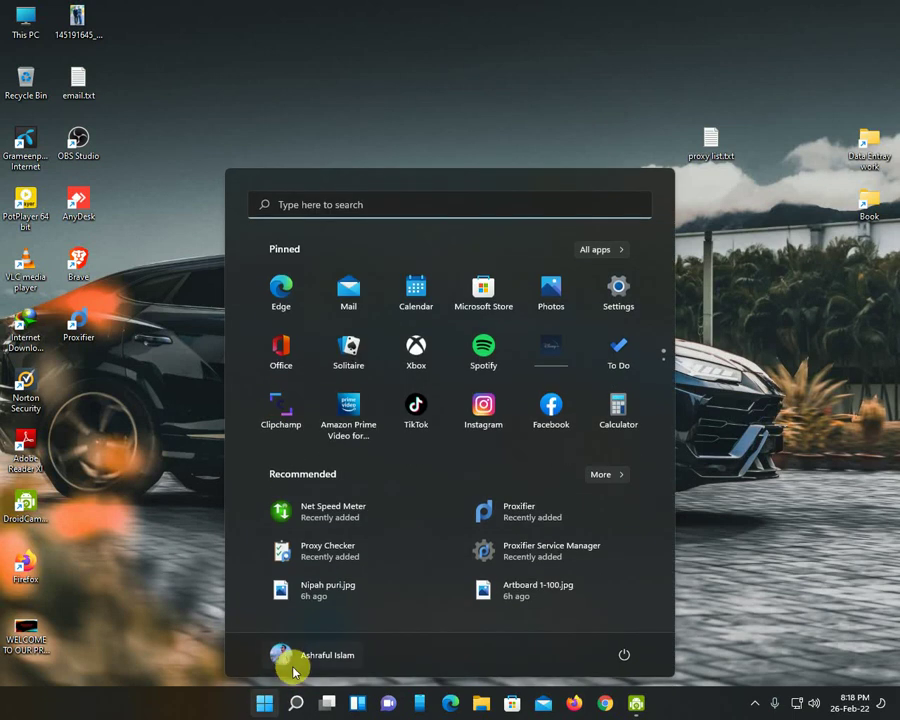
{"action": "type", "text": "il"}
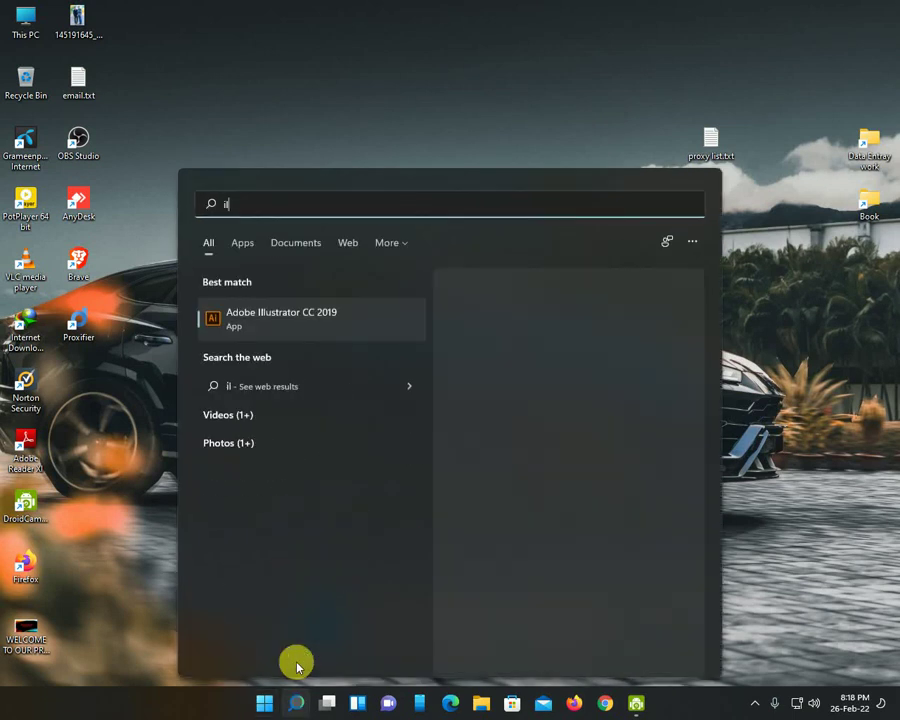
{"action": "left_click", "coordinate": [323, 312]}
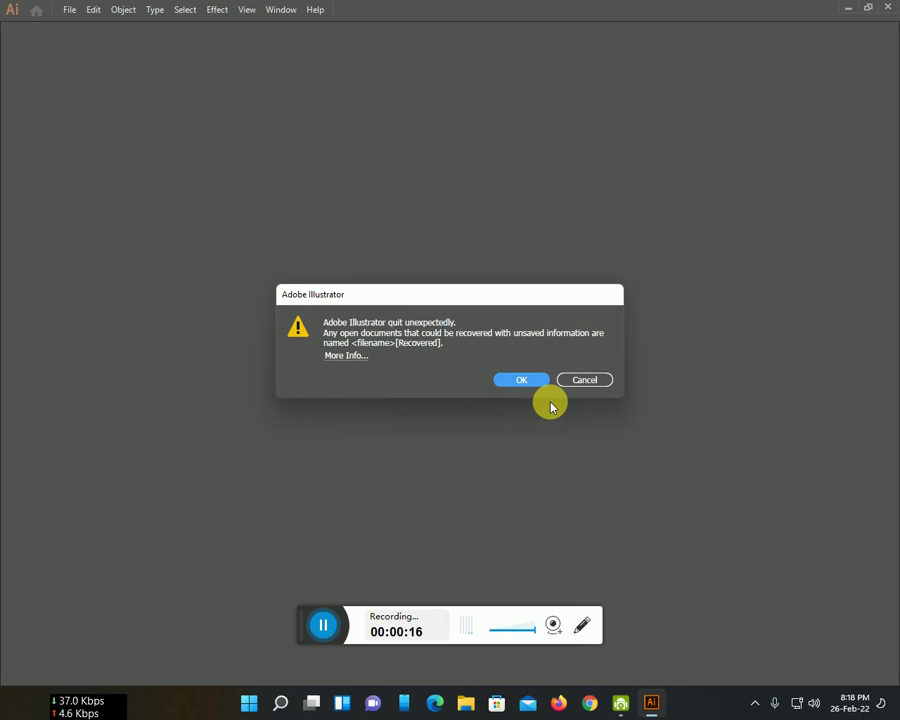
- Dismiss the recovery notice and delete all the brown scribbled shapes from the artboard
{"action": "left_click", "coordinate": [522, 380]}
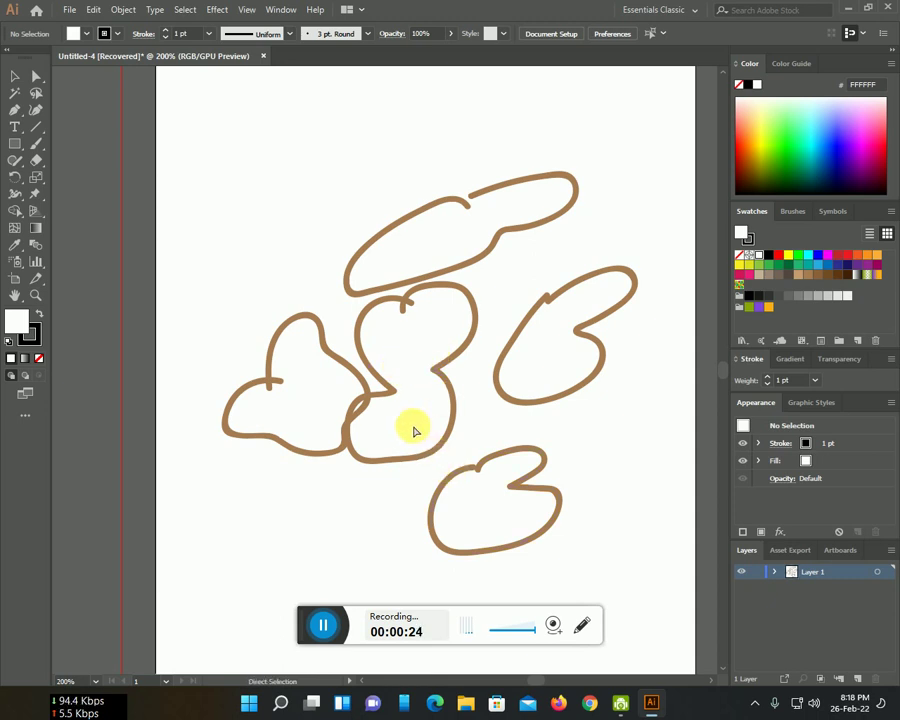
{"action": "key", "text": "ctrl+a"}
{"action": "key", "text": "v"}
{"action": "key", "text": "Delete"}
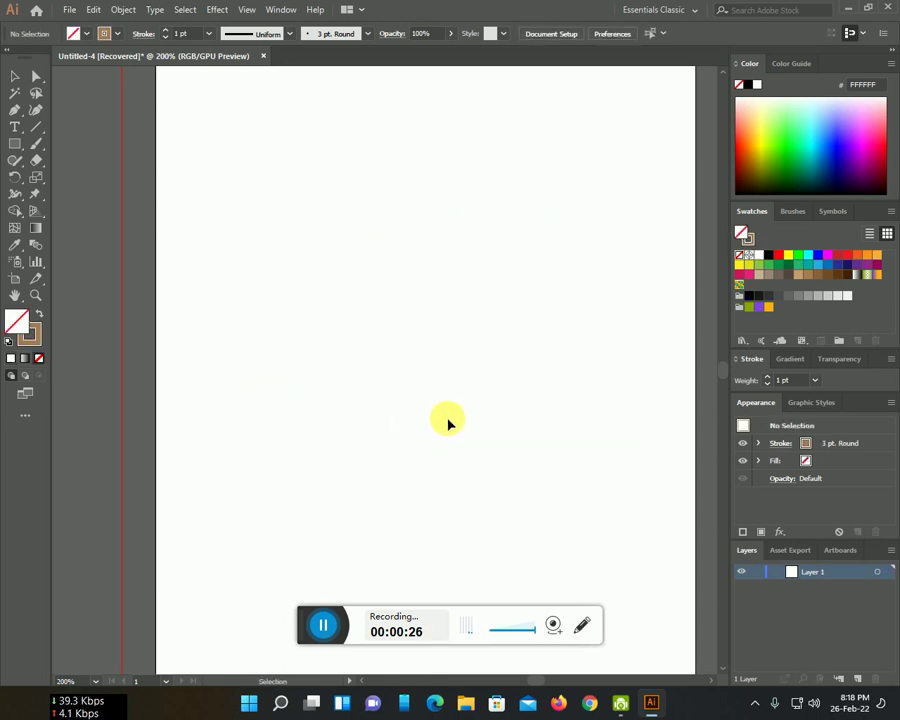
{"action": "left_click_drag", "start_coordinate": [459, 443], "coordinate": [415, 456]}
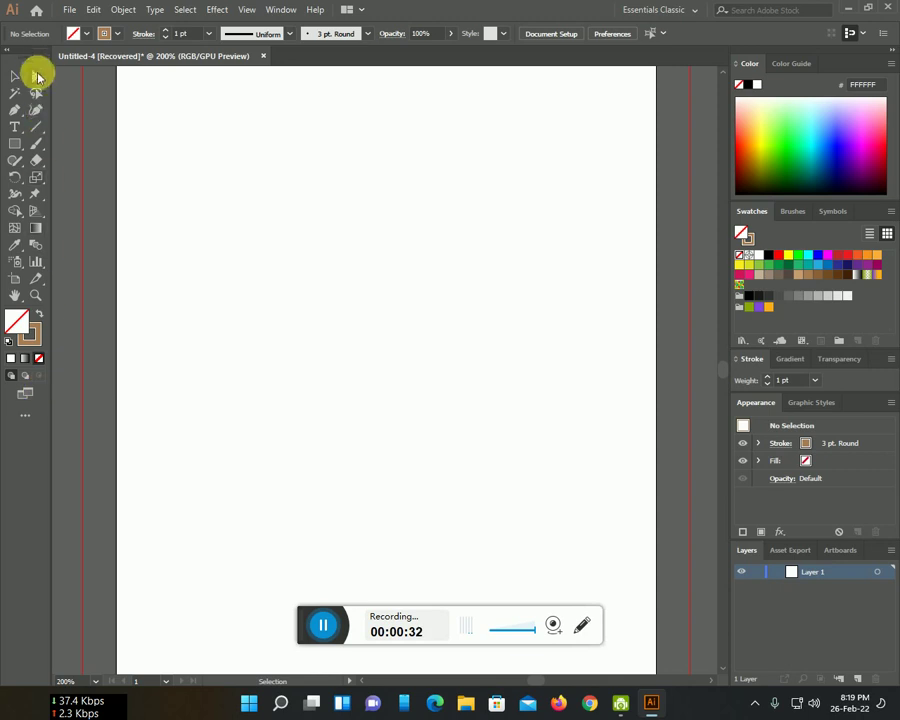
- Toggle the toolbar between single-column and two-column layouts
{"action": "left_click", "coordinate": [26, 415]}
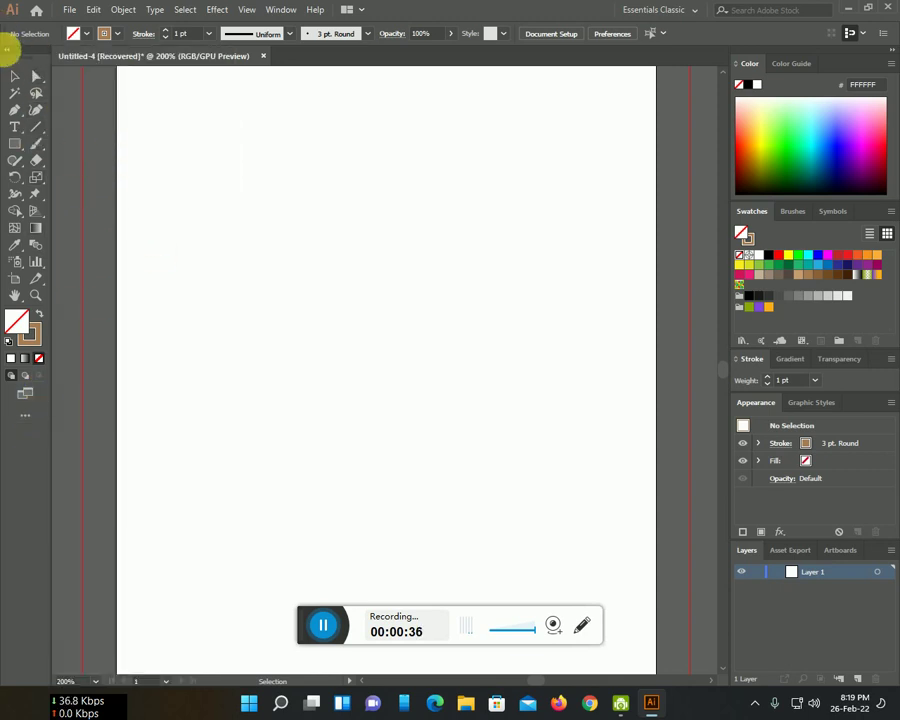
{"action": "left_click", "coordinate": [9, 47]}
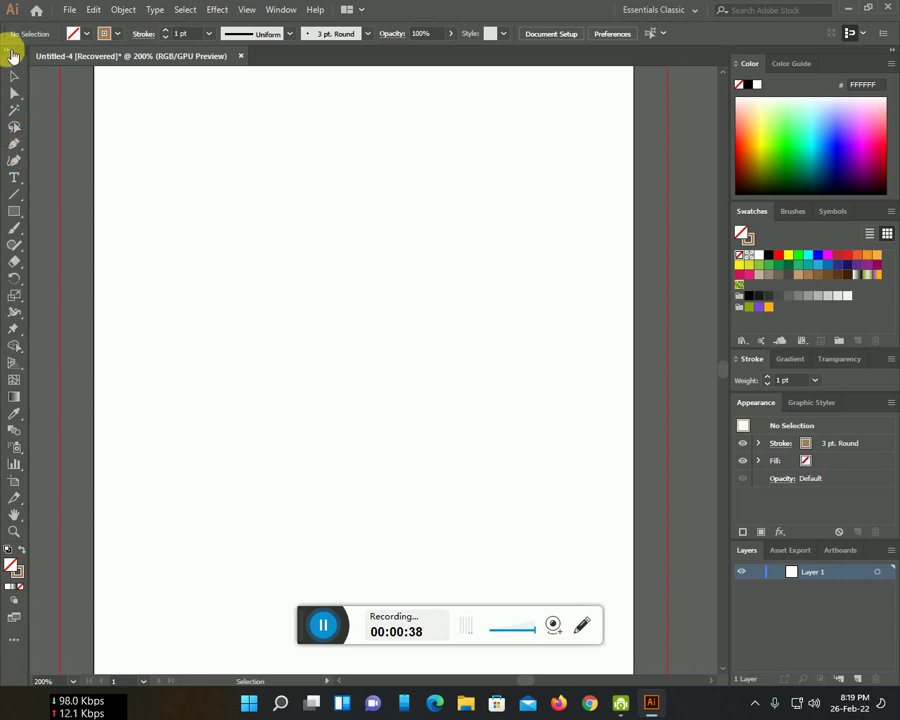
{"action": "left_click", "coordinate": [10, 48]}
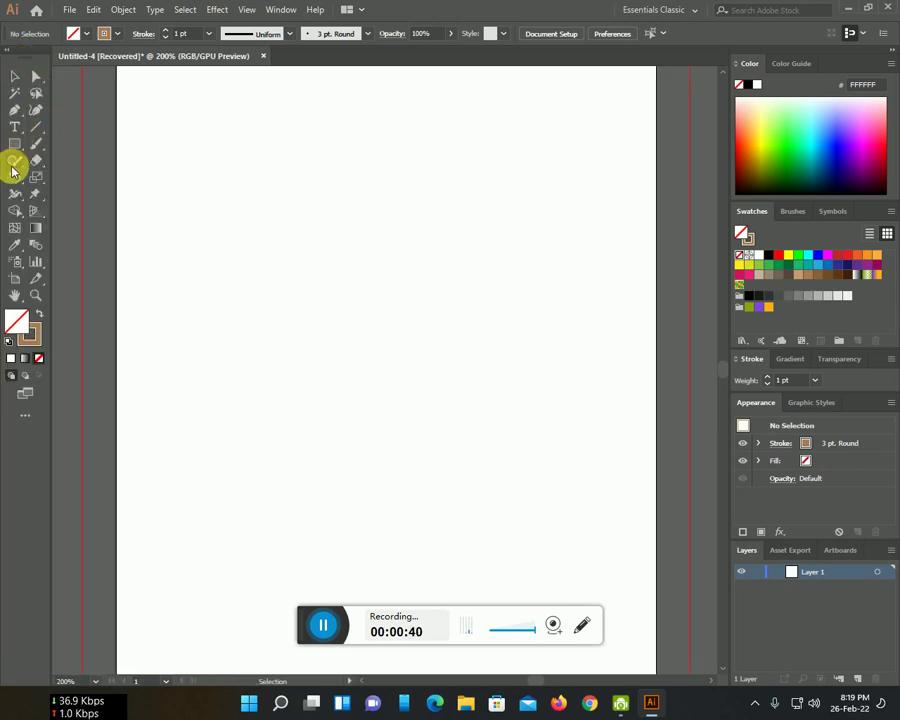
{"action": "left_click", "coordinate": [36, 143]}
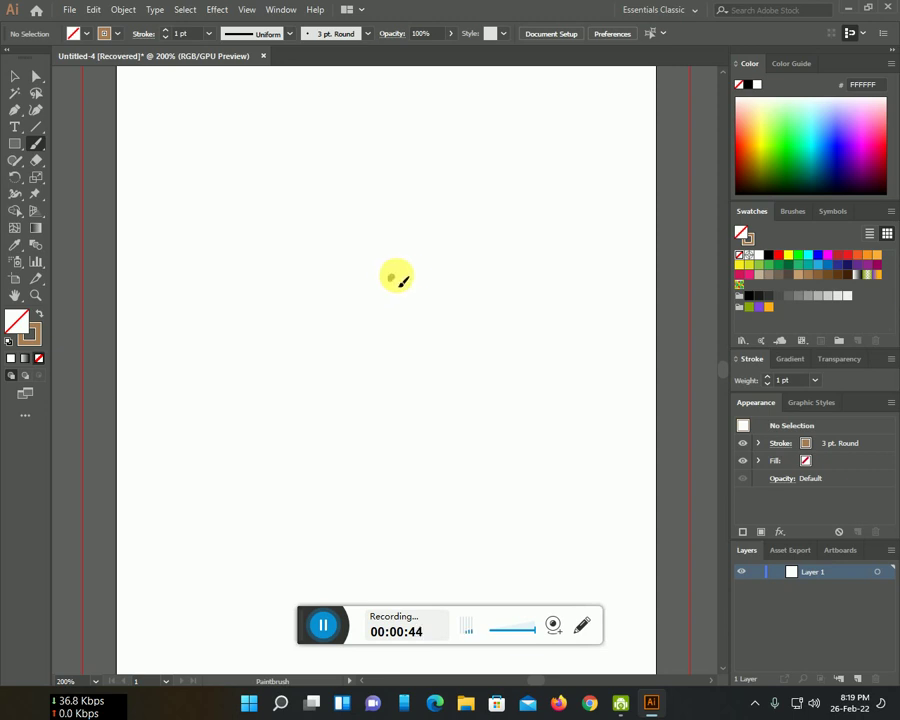
{"action": "mouse_move", "coordinate": [392, 278]}
{"action": "left_mouse_down"}
{"action": "mouse_move", "coordinate": [412, 364]}
{"action": "mouse_move", "coordinate": [384, 369]}
{"action": "left_mouse_up"}
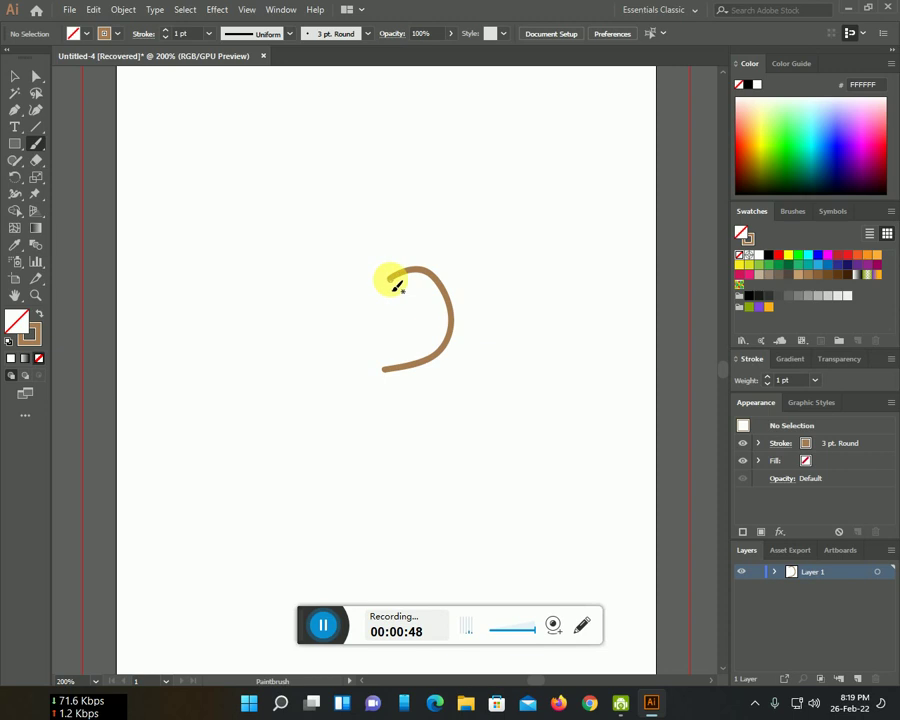
{"action": "mouse_move", "coordinate": [397, 287]}
{"action": "left_mouse_down"}
{"action": "mouse_move", "coordinate": [373, 362]}
{"action": "mouse_move", "coordinate": [399, 375]}
{"action": "left_mouse_up"}
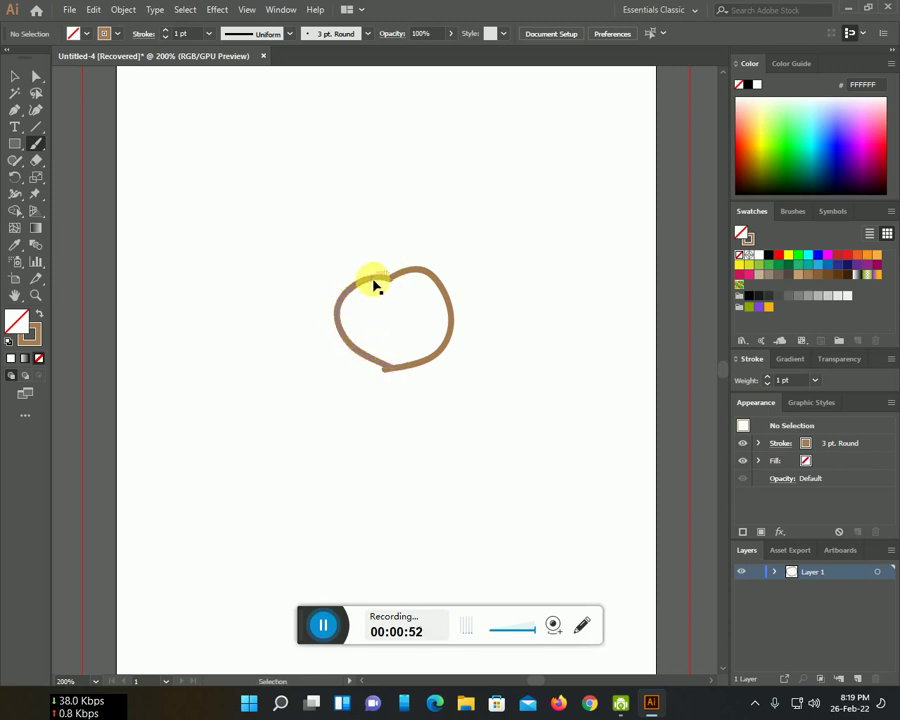
{"action": "left_click_drag", "start_coordinate": [373, 283], "coordinate": [366, 286]}
{"action": "left_click_drag", "start_coordinate": [382, 364], "coordinate": [386, 373]}
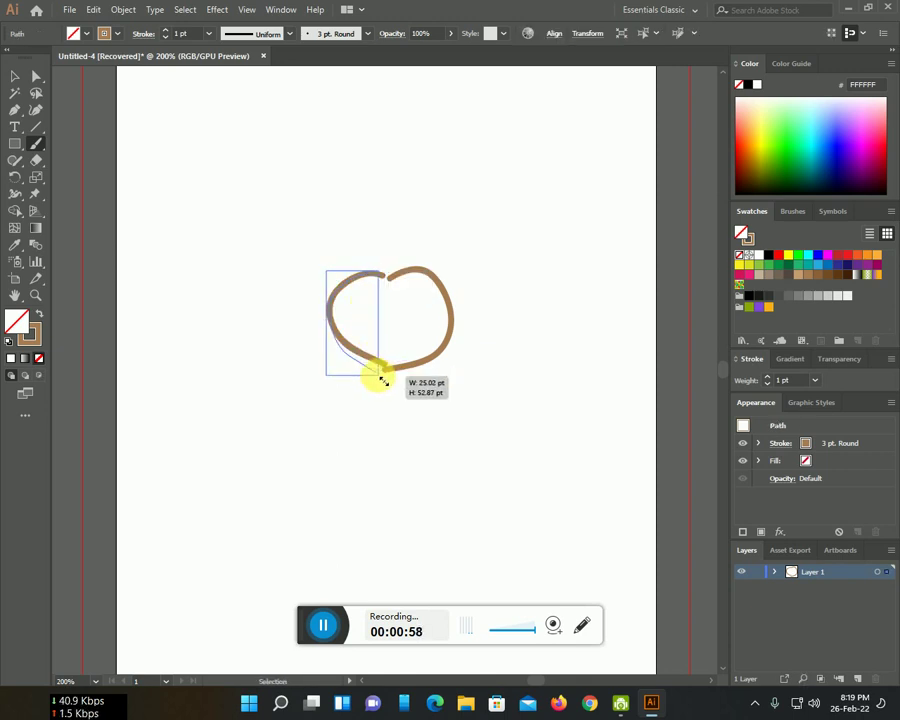
{"action": "left_click_drag", "start_coordinate": [386, 376], "coordinate": [386, 374]}
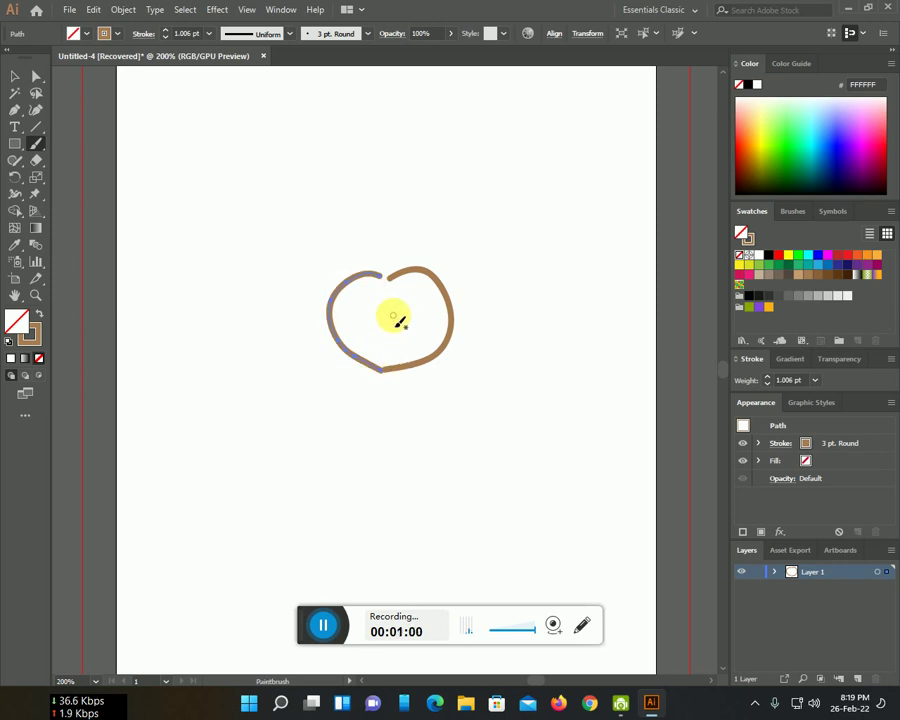
{"action": "left_click_drag", "start_coordinate": [396, 314], "coordinate": [394, 320]}
{"action": "key", "text": "Delete"}
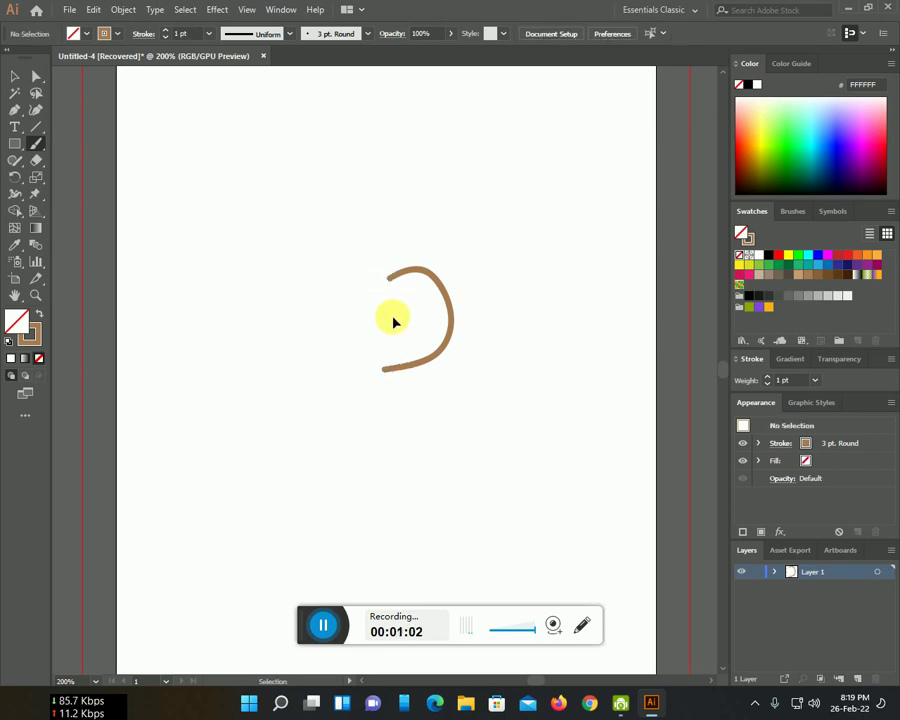
{"action": "key", "text": "ctrl+z"}
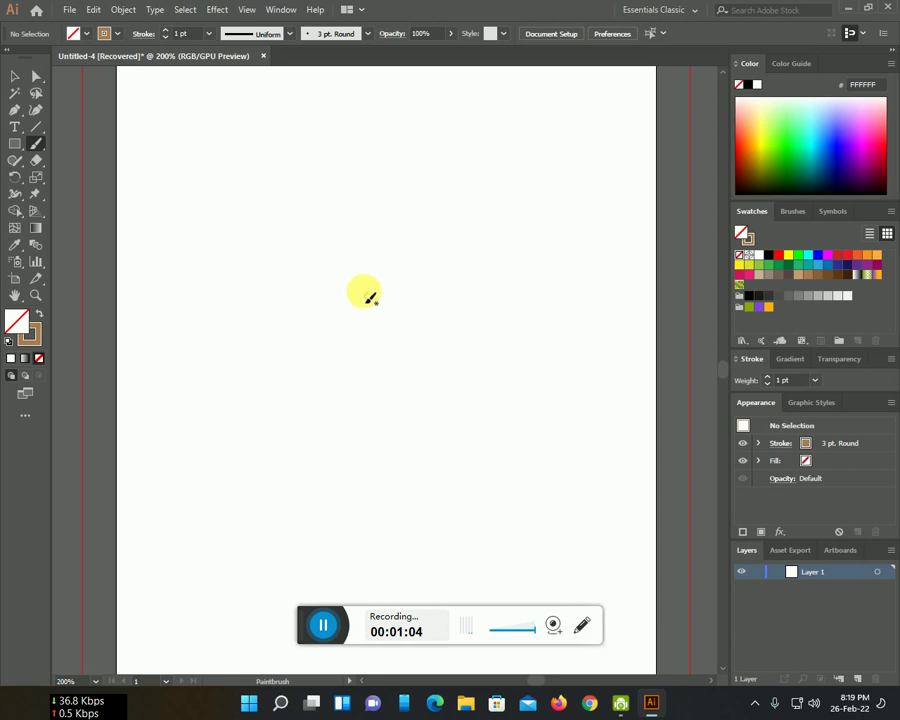
- Paint the round apple outline and an upright stem down to its top
{"action": "mouse_move", "coordinate": [362, 289]}
{"action": "left_mouse_down"}
{"action": "mouse_move", "coordinate": [476, 404]}
{"action": "mouse_move", "coordinate": [358, 286]}
{"action": "left_mouse_up"}
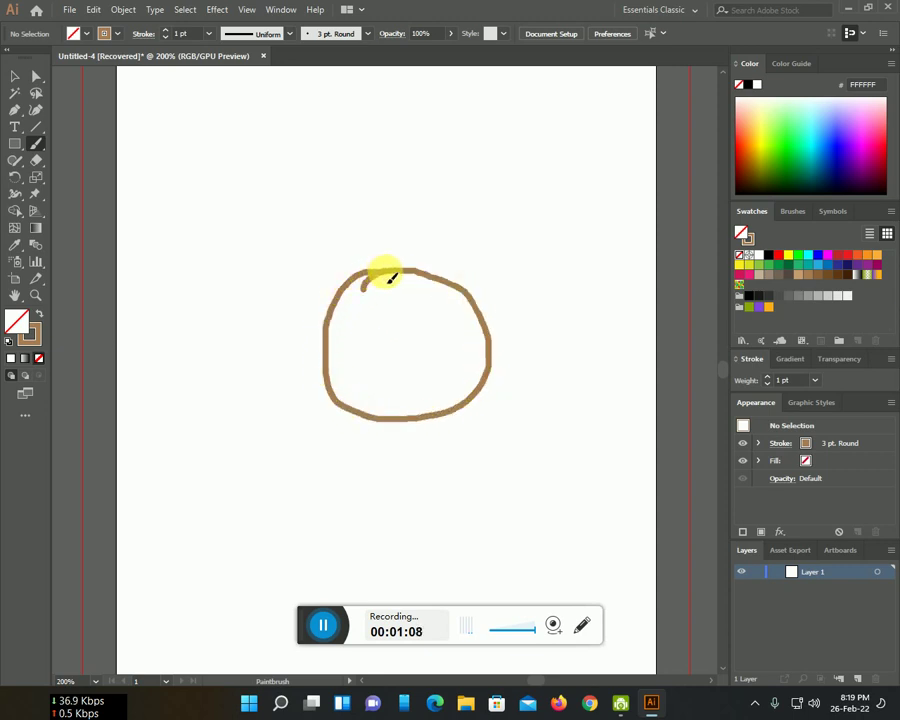
{"action": "left_click_drag", "start_coordinate": [390, 277], "coordinate": [392, 275]}
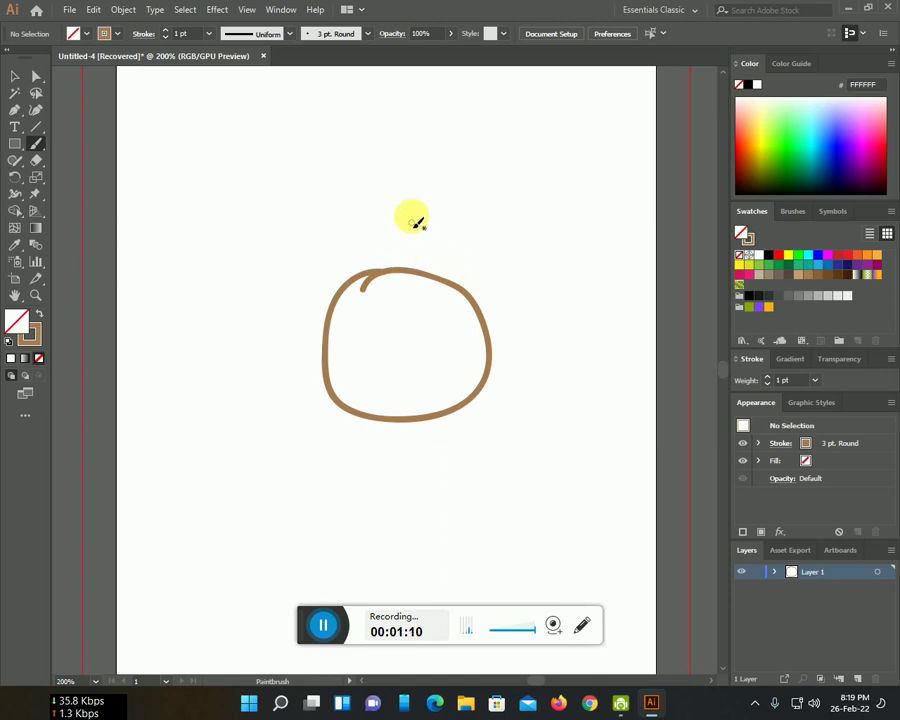
{"action": "left_click_drag", "start_coordinate": [406, 220], "coordinate": [408, 272]}
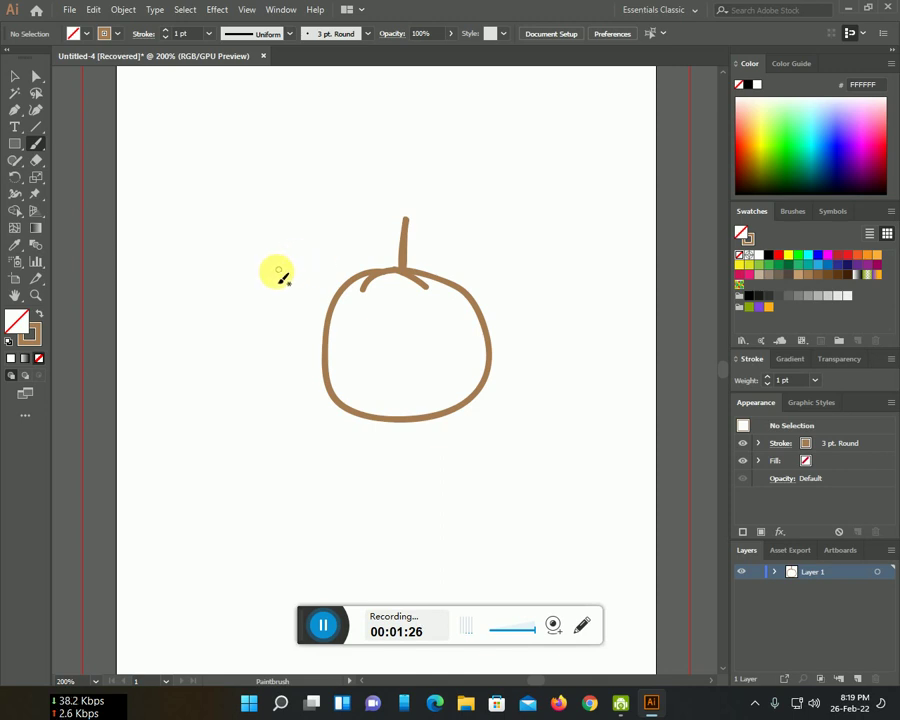
- Brush a curved top stroke and leaf strokes extending left of the stem
{"action": "left_click_drag", "start_coordinate": [276, 271], "coordinate": [405, 266]}
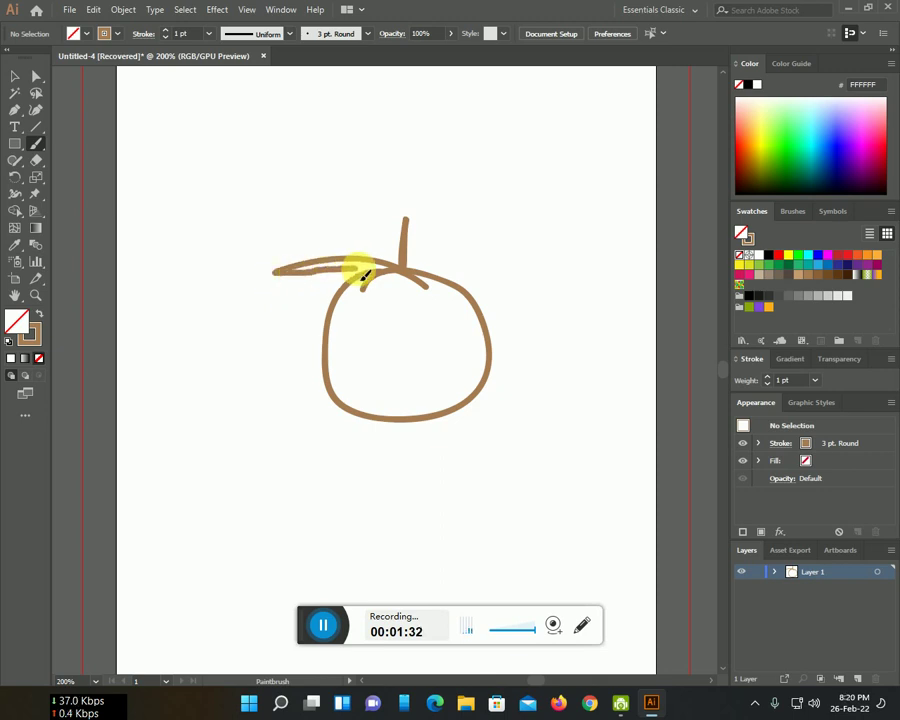
{"action": "left_click_drag", "start_coordinate": [279, 277], "coordinate": [320, 268]}
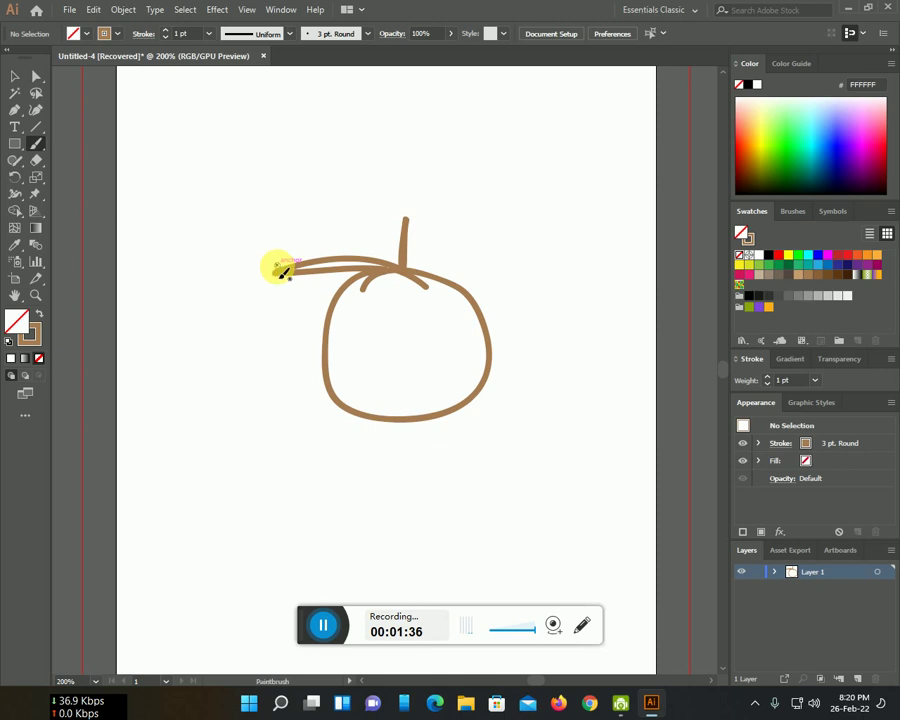
{"action": "left_click_drag", "start_coordinate": [284, 276], "coordinate": [360, 253]}
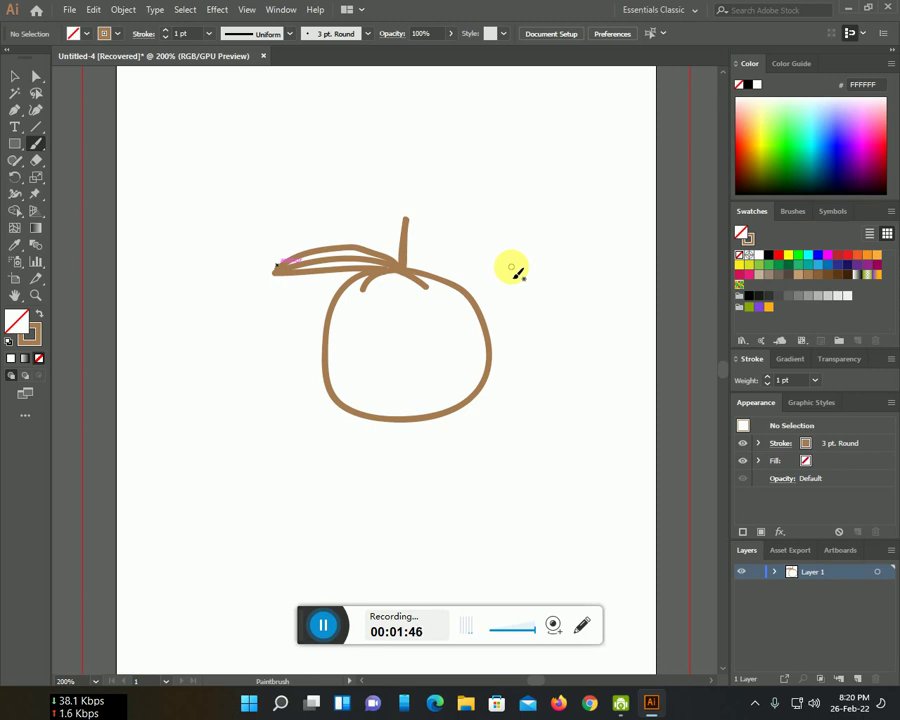
- Undo the leaf strokes, then erase the right side of the apple outline
{"action": "key", "text": "ctrl+z"}
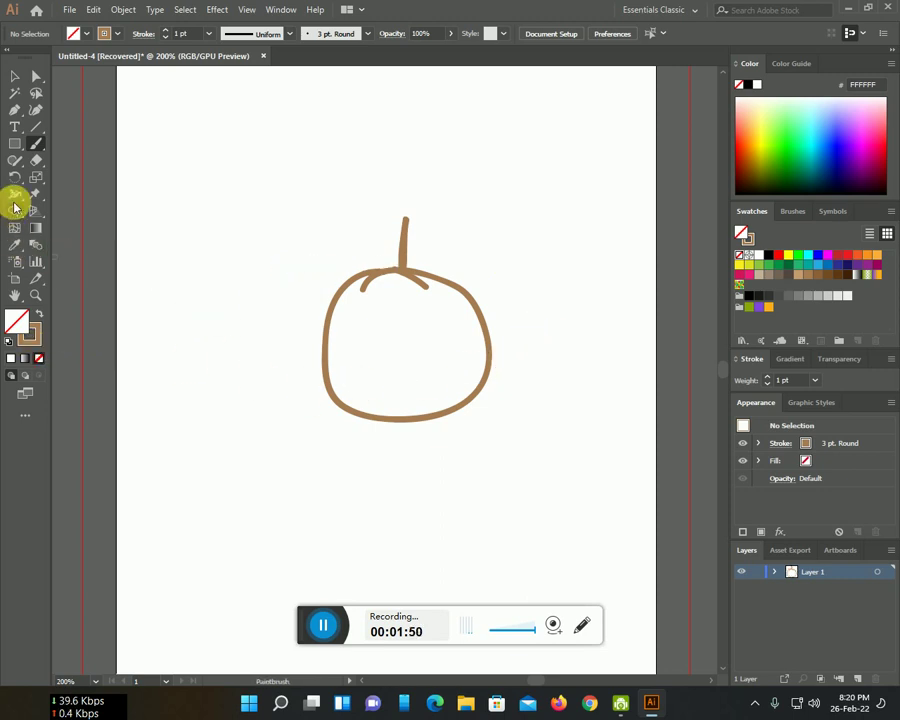
{"action": "left_click", "coordinate": [36, 160]}
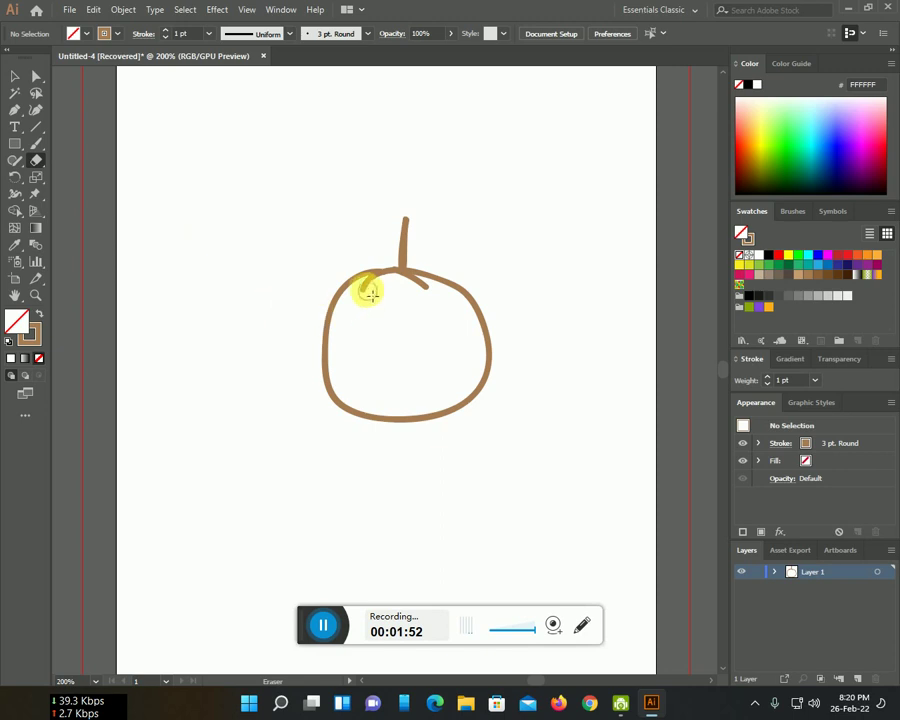
{"action": "left_click_drag", "start_coordinate": [372, 284], "coordinate": [391, 290]}
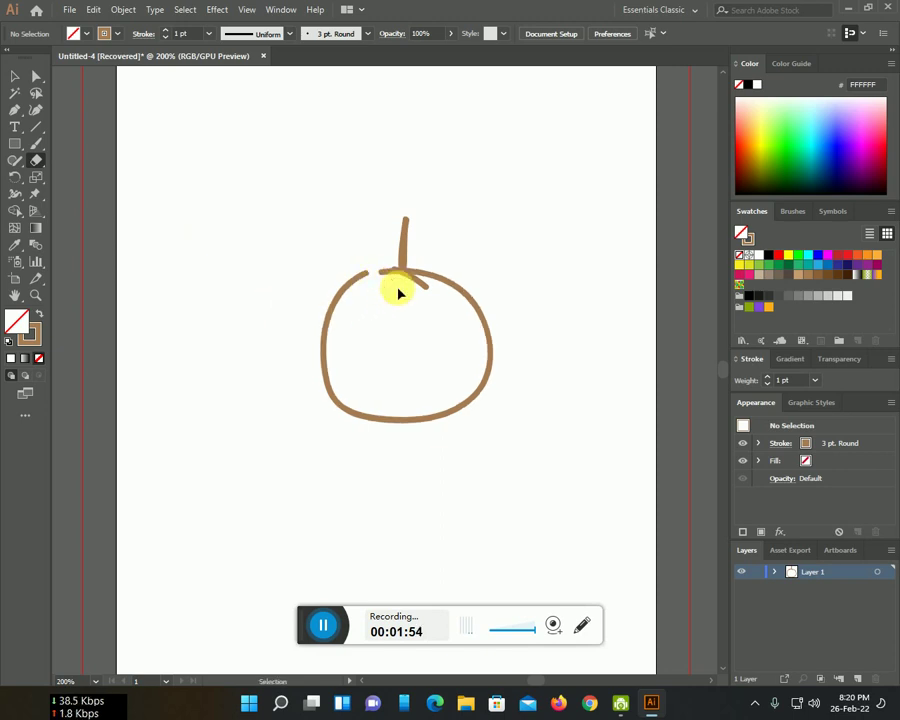
{"action": "key", "text": "ctrl+z"}
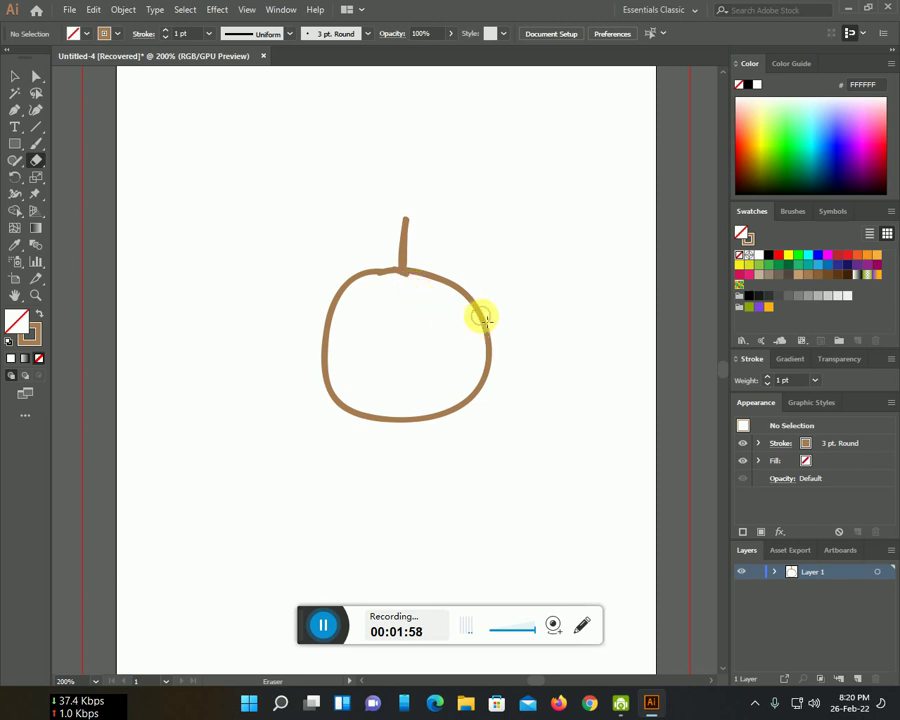
{"action": "mouse_move", "coordinate": [481, 317]}
{"action": "left_mouse_down"}
{"action": "mouse_move", "coordinate": [474, 391]}
{"action": "mouse_move", "coordinate": [476, 306]}
{"action": "mouse_move", "coordinate": [460, 402]}
{"action": "left_mouse_up"}
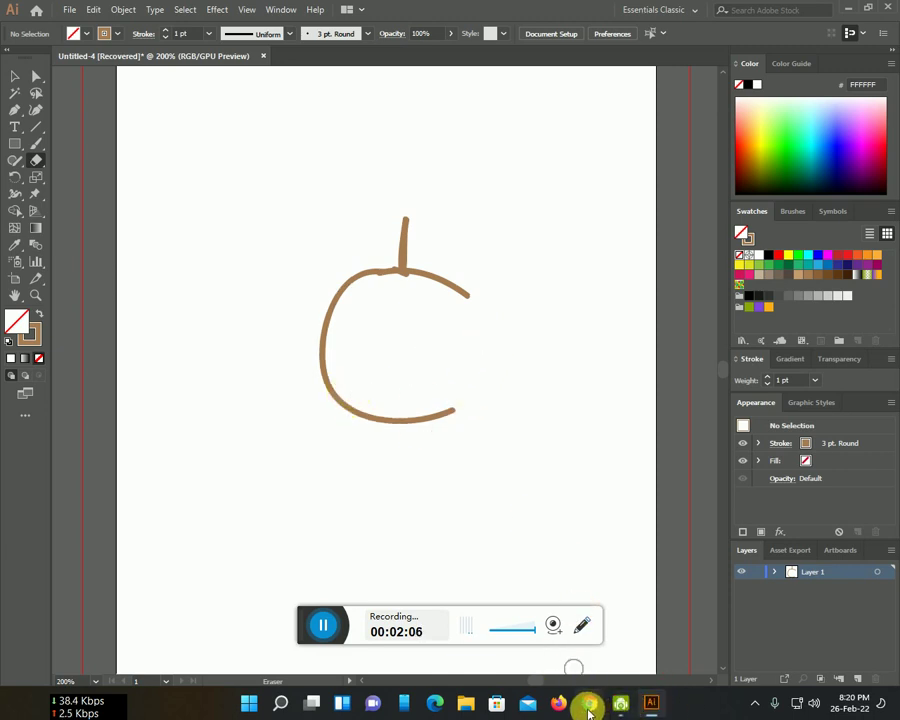
- Paint a straight right edge and a concave bite curve on the apple
{"action": "left_click", "coordinate": [37, 145]}
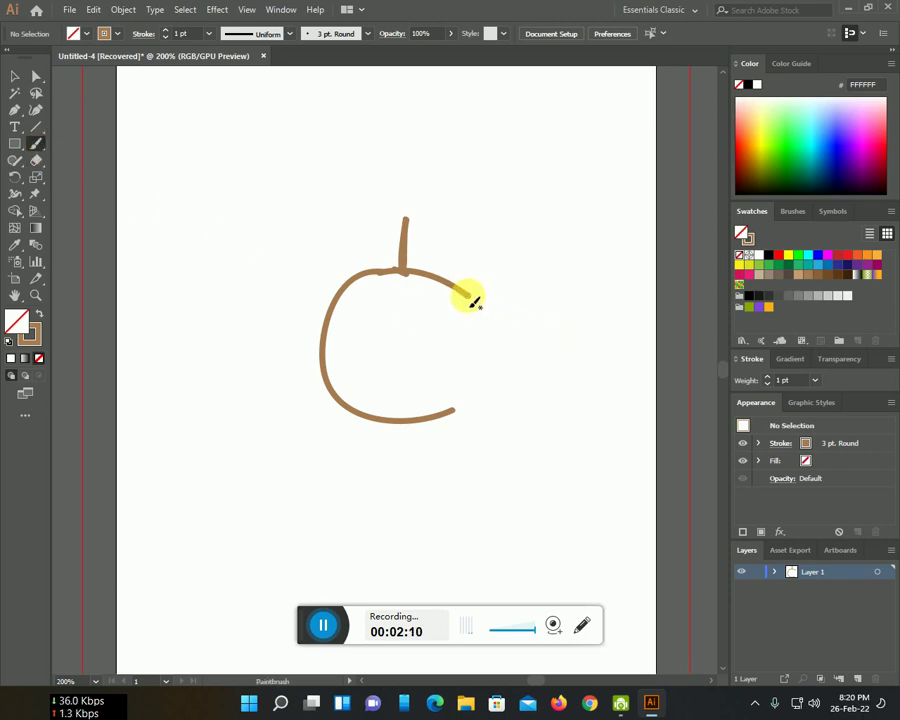
{"action": "left_click_drag", "start_coordinate": [467, 296], "coordinate": [463, 390]}
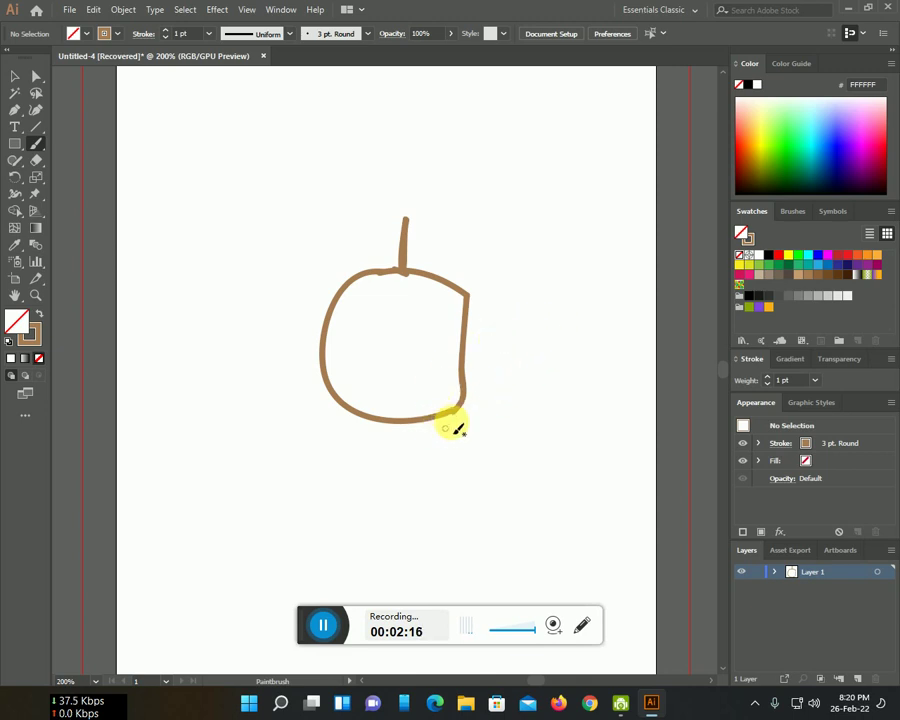
{"action": "left_click_drag", "start_coordinate": [457, 415], "coordinate": [472, 299]}
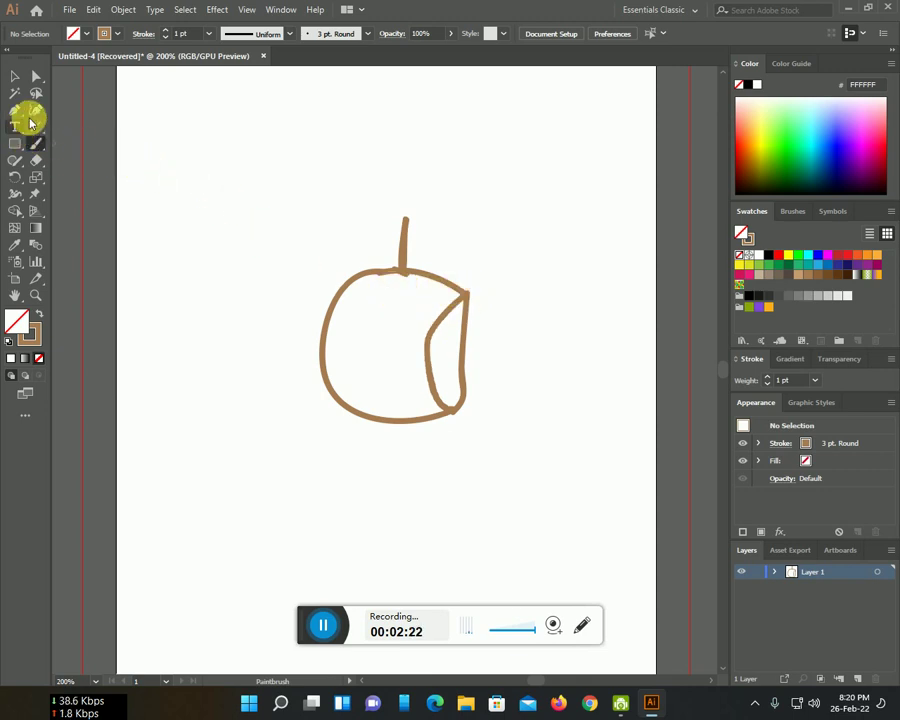
- Erase the straight right edge so only the concave bite curve remains
{"action": "left_click", "coordinate": [36, 160]}
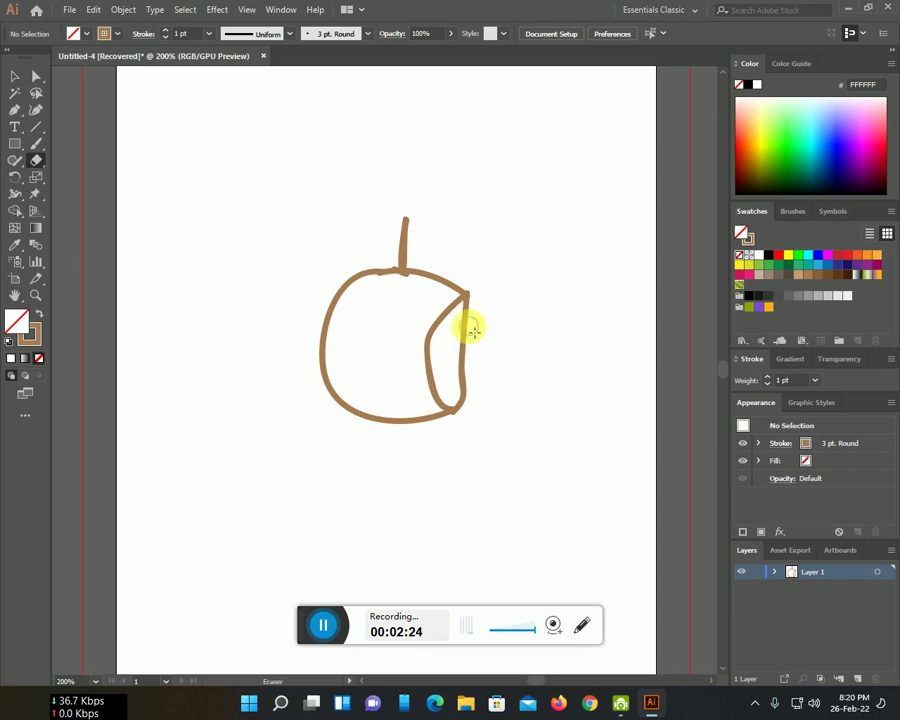
{"action": "left_click_drag", "start_coordinate": [472, 313], "coordinate": [458, 436]}
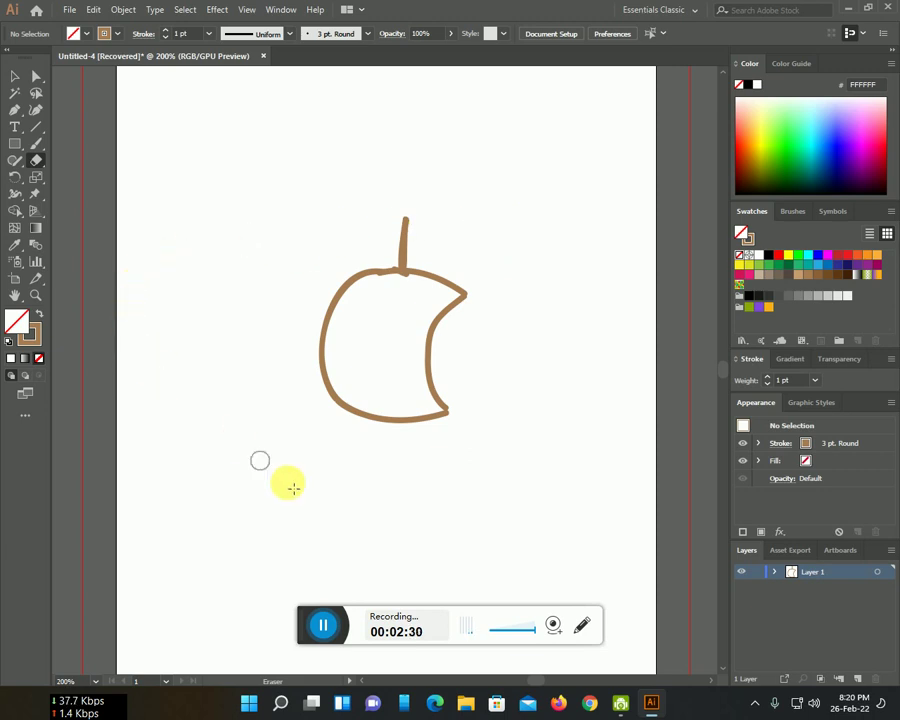
{"action": "scroll", "coordinate": [496, 470], "scroll_direction": "up", "scroll_amount": 3}
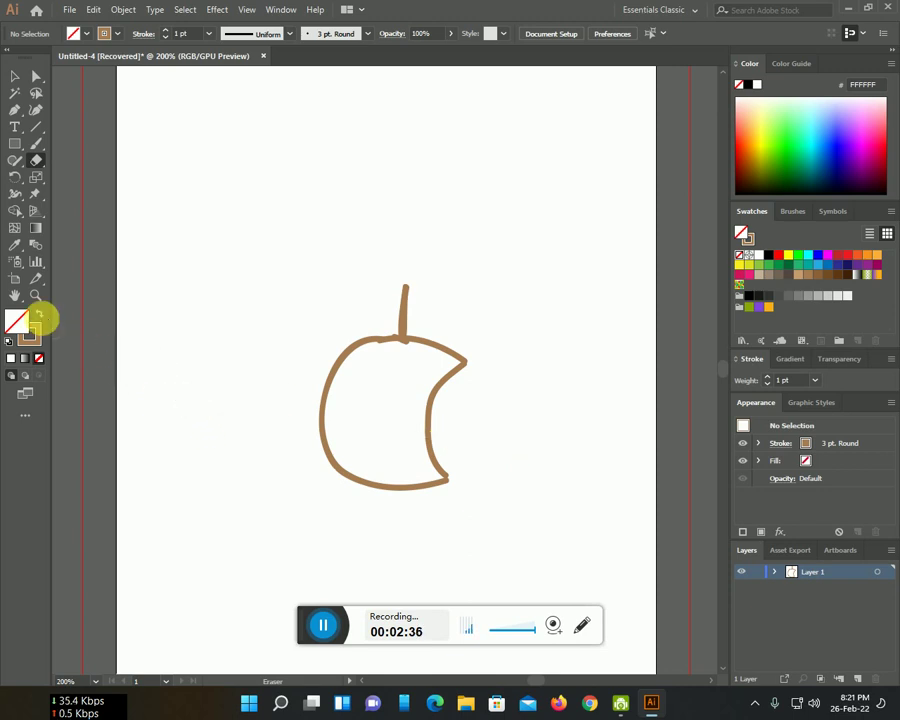
- Redraw the apple's top edge, erase the doubled stroke, and repaint one clean top line
{"action": "left_click", "coordinate": [41, 146]}
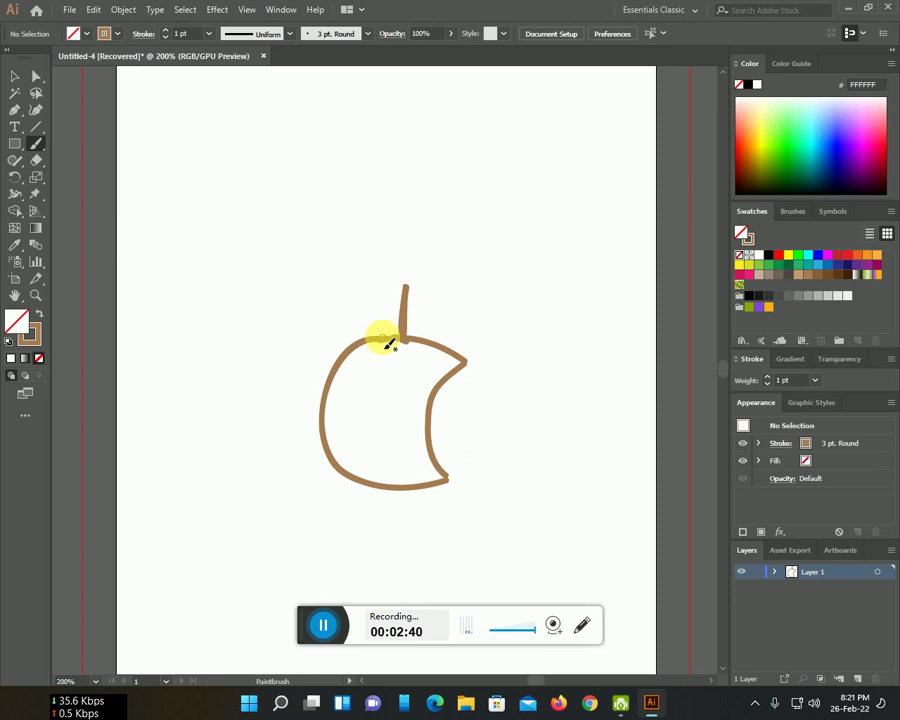
{"action": "mouse_move", "coordinate": [390, 343]}
{"action": "left_mouse_down"}
{"action": "mouse_move", "coordinate": [351, 358]}
{"action": "mouse_move", "coordinate": [404, 355]}
{"action": "left_mouse_up"}
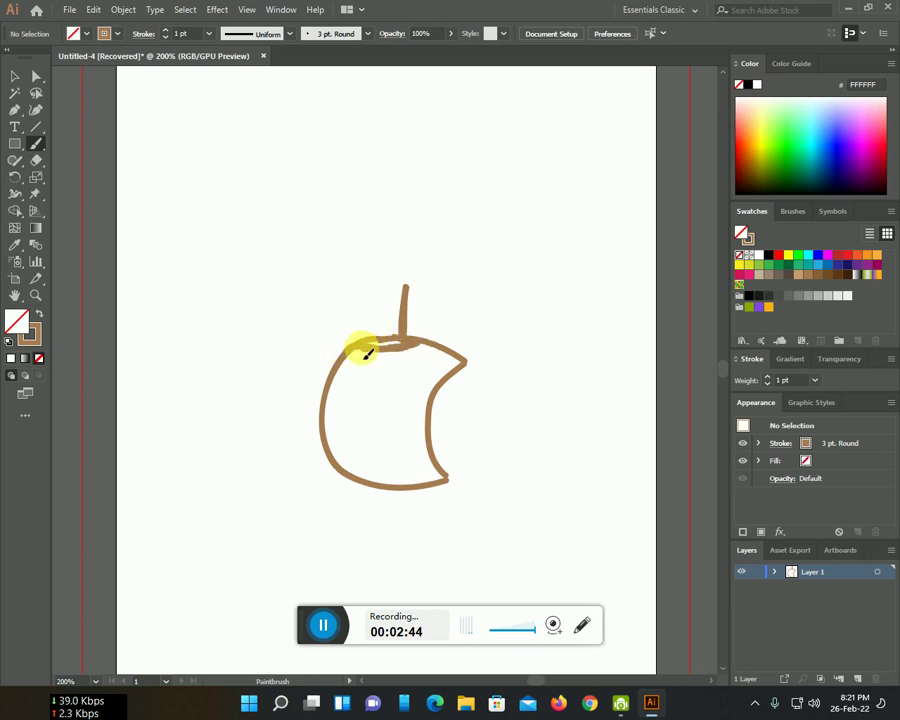
{"action": "left_click_drag", "start_coordinate": [364, 352], "coordinate": [466, 352]}
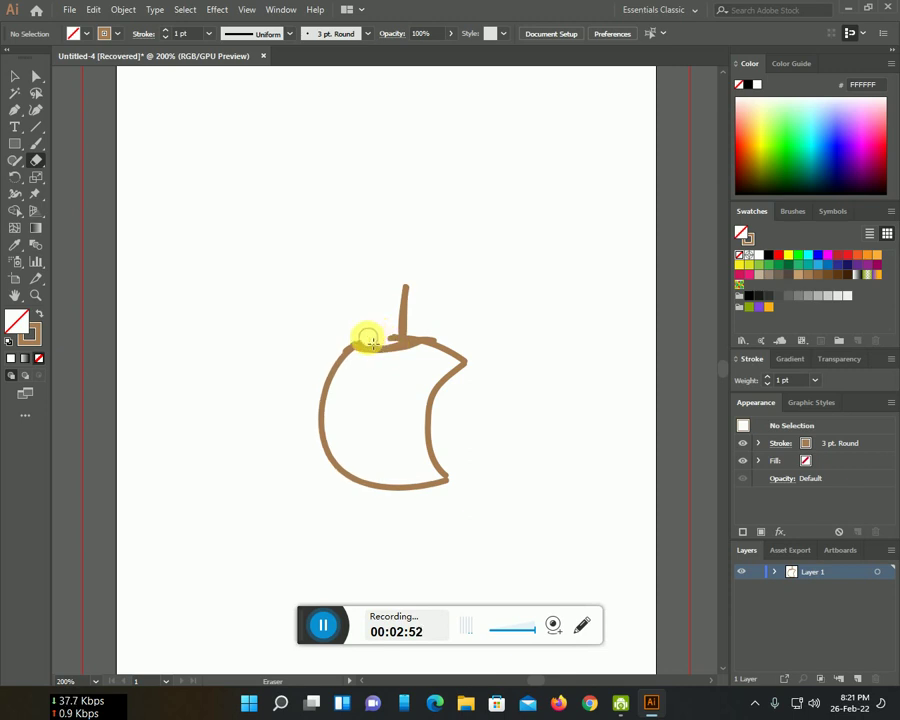
{"action": "mouse_move", "coordinate": [364, 341]}
{"action": "left_mouse_down"}
{"action": "mouse_move", "coordinate": [352, 336]}
{"action": "mouse_move", "coordinate": [434, 341]}
{"action": "mouse_move", "coordinate": [420, 339]}
{"action": "left_mouse_up"}
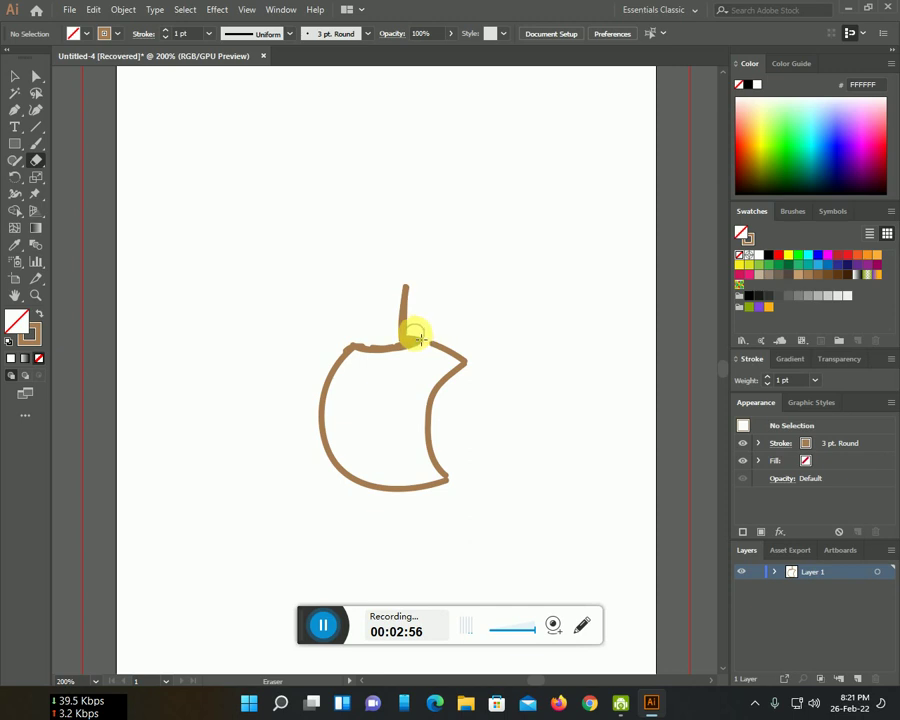
{"action": "left_click", "coordinate": [36, 143]}
{"action": "mouse_move", "coordinate": [333, 346]}
{"action": "left_mouse_down"}
{"action": "mouse_move", "coordinate": [372, 356]}
{"action": "mouse_move", "coordinate": [448, 352]}
{"action": "left_mouse_up"}
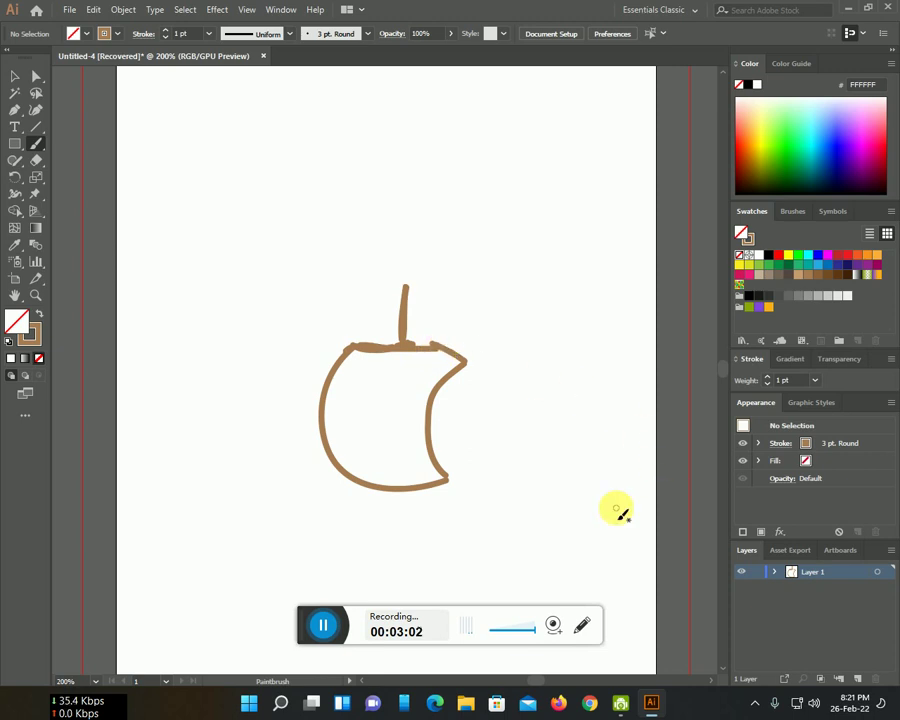